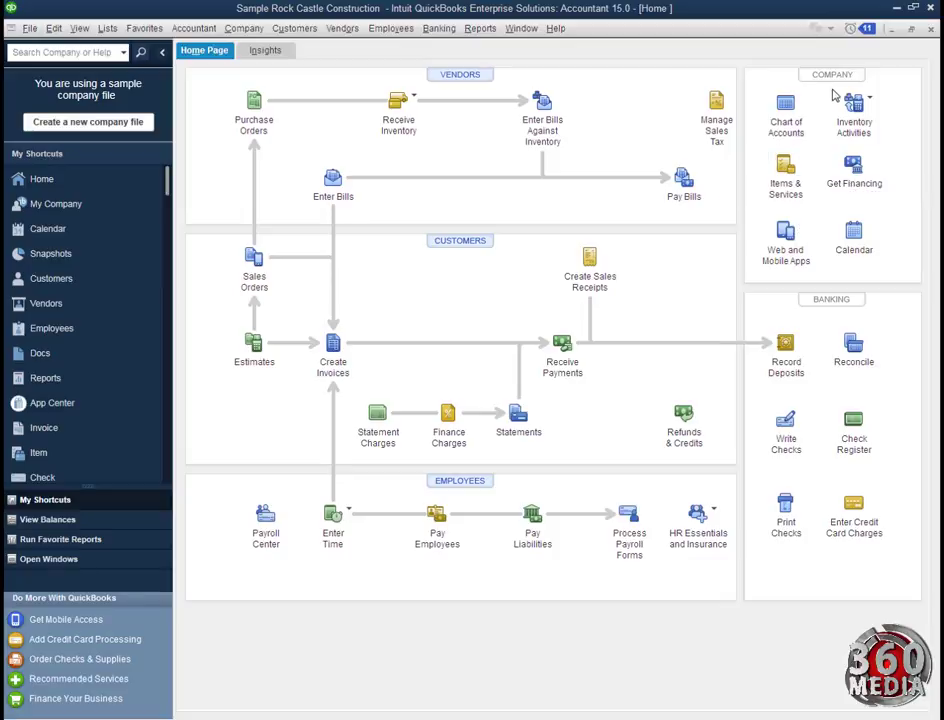
# Create a new Inventory Part item named Panadol in the item list.
pyautogui.click(786, 187)
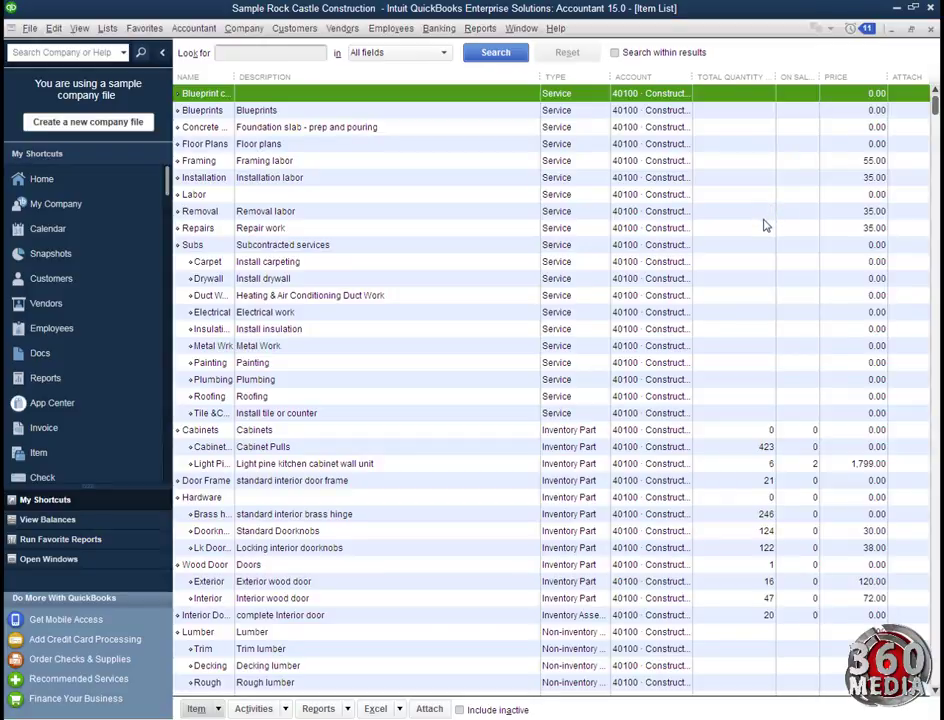
pyautogui.click(219, 710)
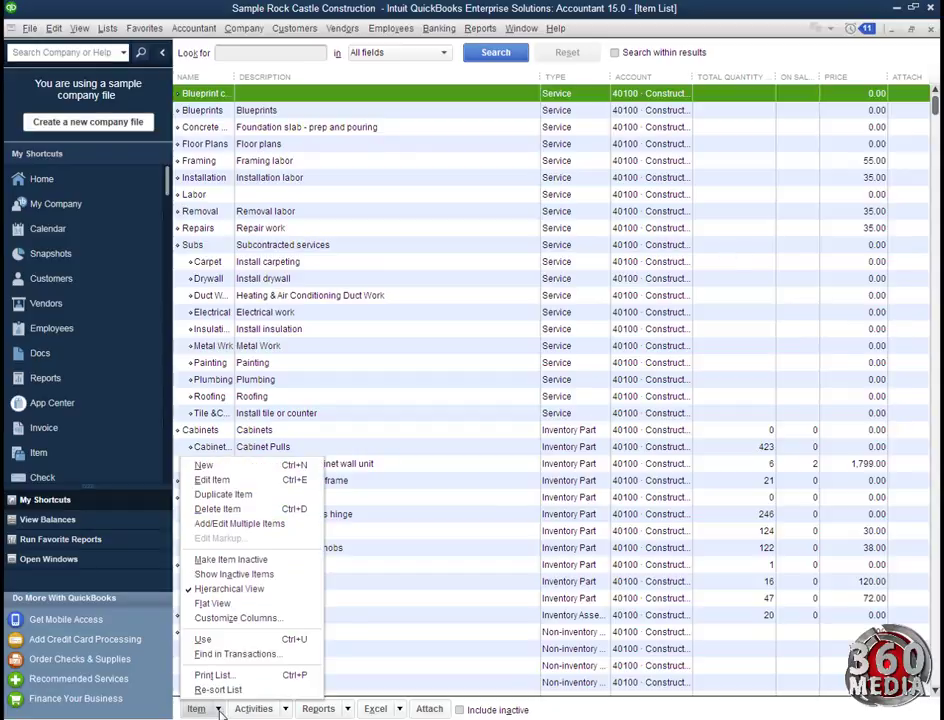
pyautogui.click(205, 466)
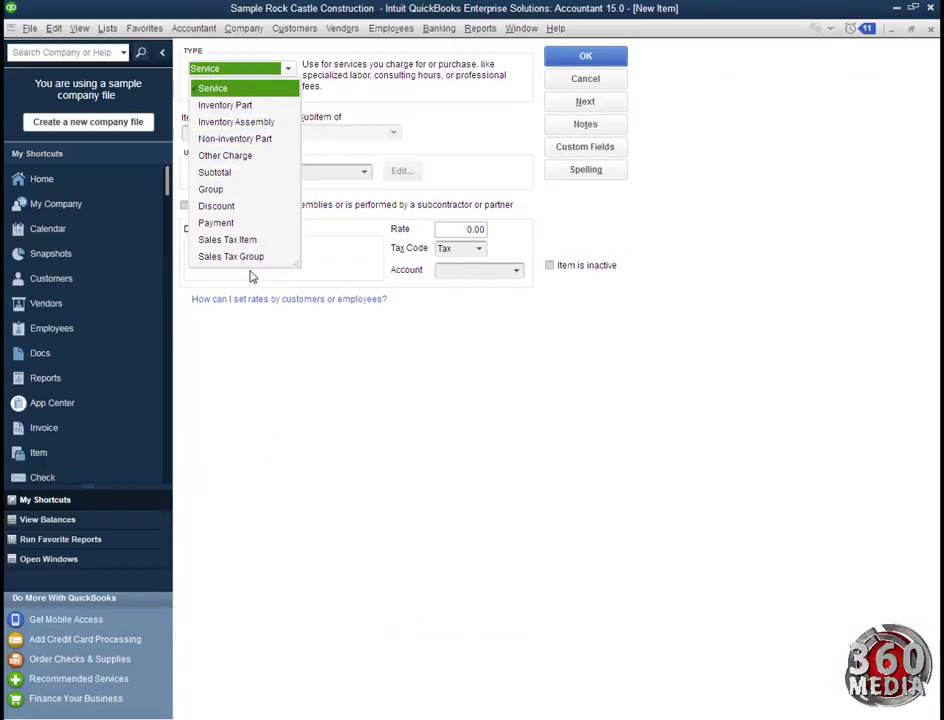
pyautogui.click(244, 106)
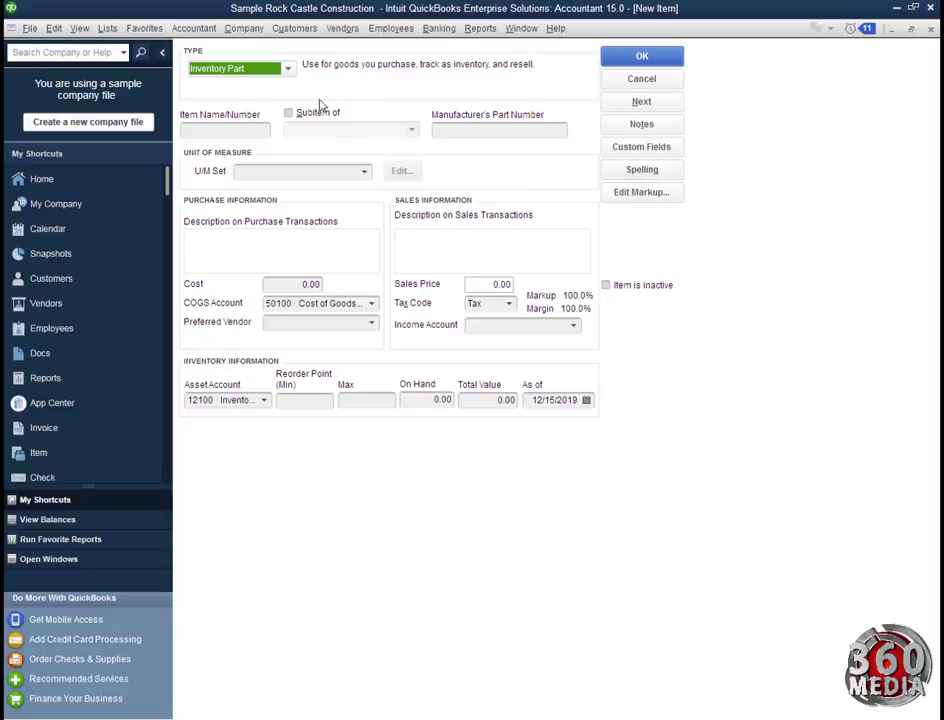
pyautogui.click(224, 132)
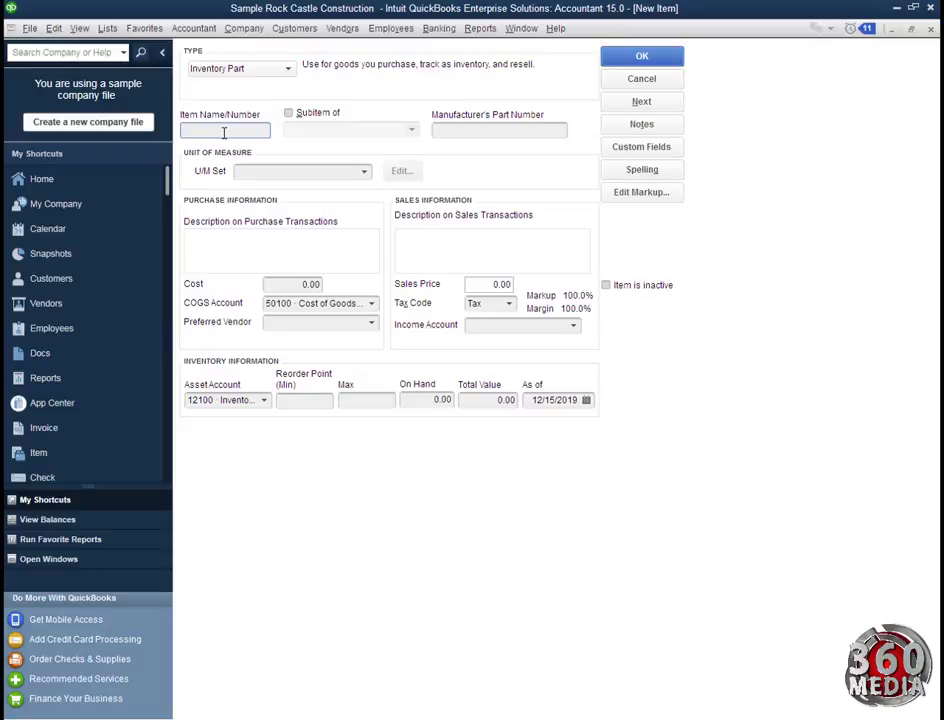
pyautogui.write('Panadol')
pyautogui.click(289, 171)
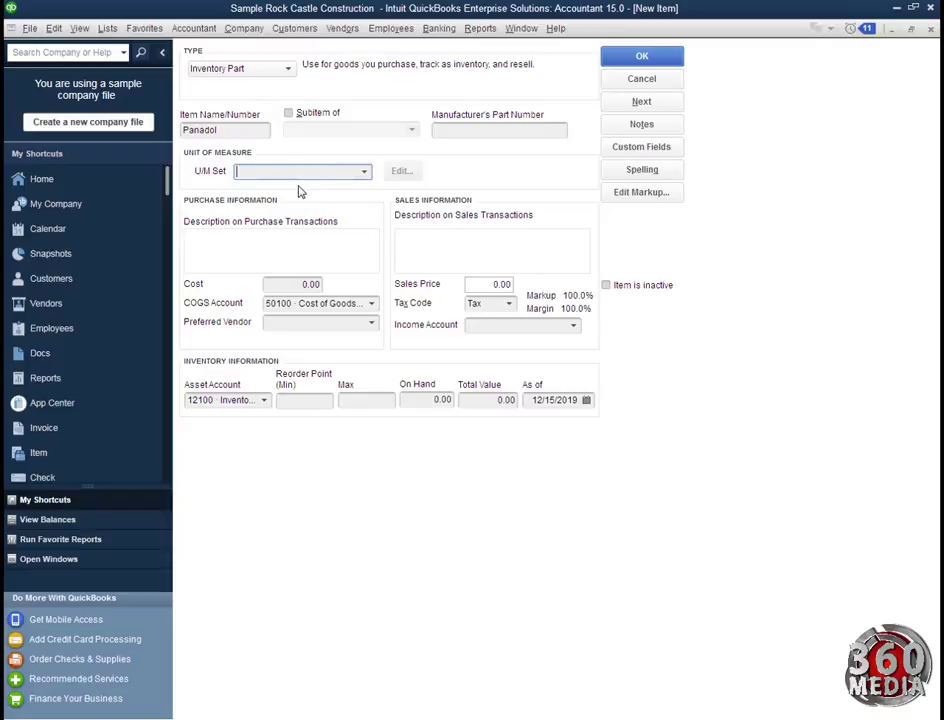
# Describe the Panadol item's purchases as "Cures Headaches" and set its cost to 700.
pyautogui.click(206, 238)
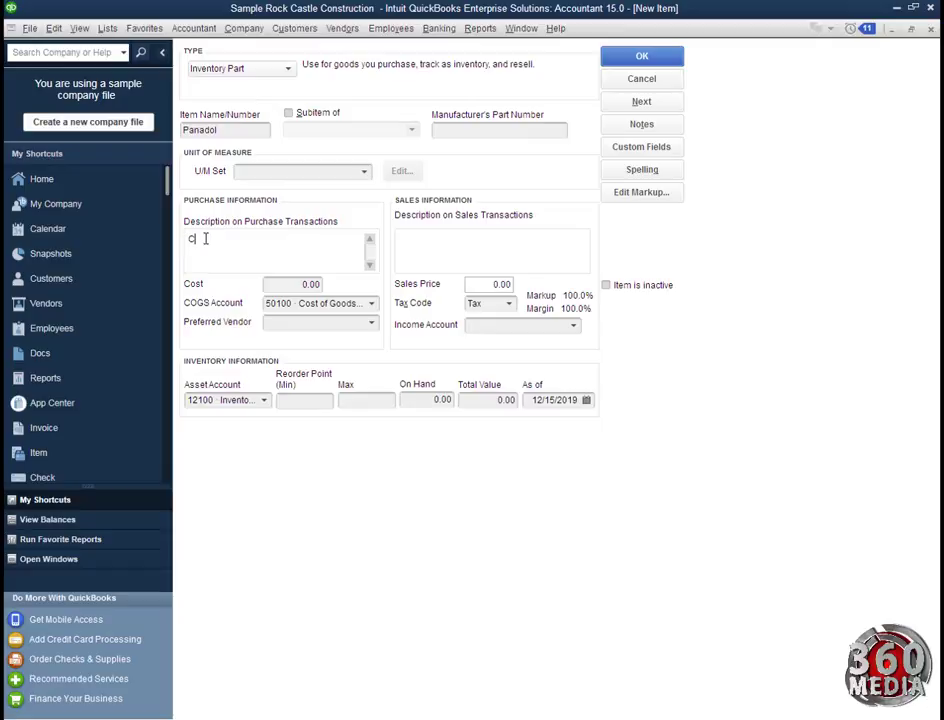
pyautogui.write('ures Headaches')
pyautogui.click(303, 284)
pyautogui.moveTo(303, 284); pyautogui.dragTo(323, 284)
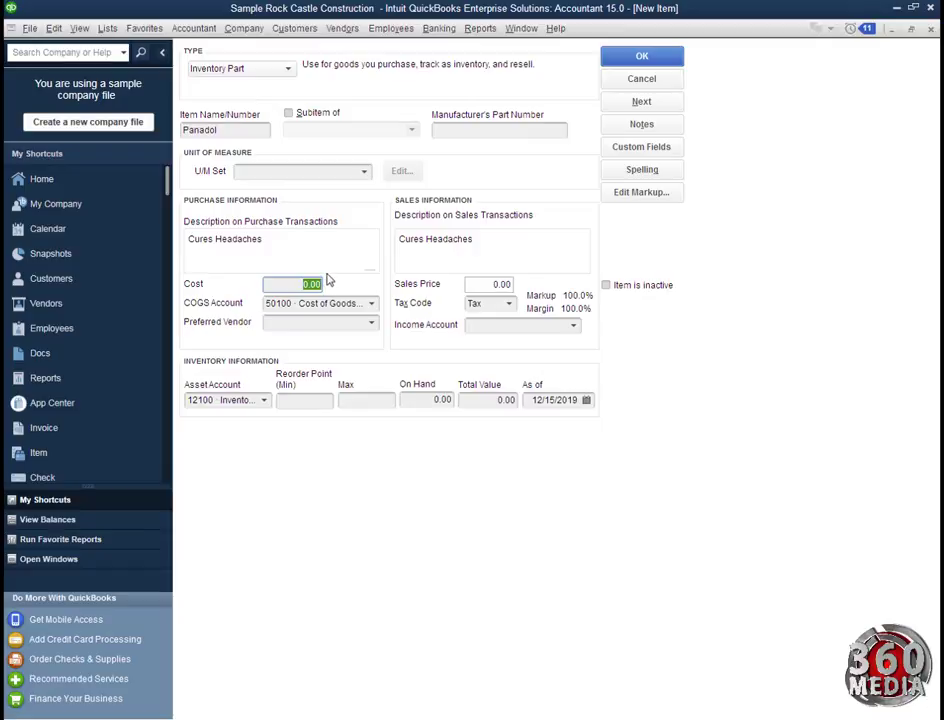
pyautogui.write('700')
pyautogui.click(280, 321)
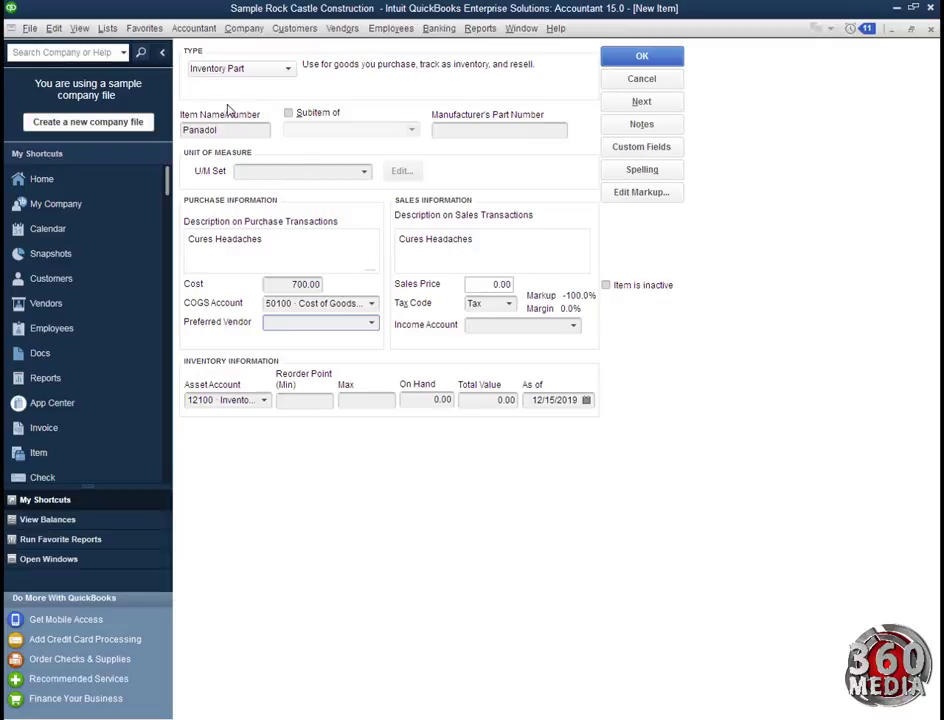
# Set the Panadol item's sales price to 1,000 and its tax code to Non.
pyautogui.click(497, 284)
pyautogui.write('1000')
pyautogui.press('Tab')
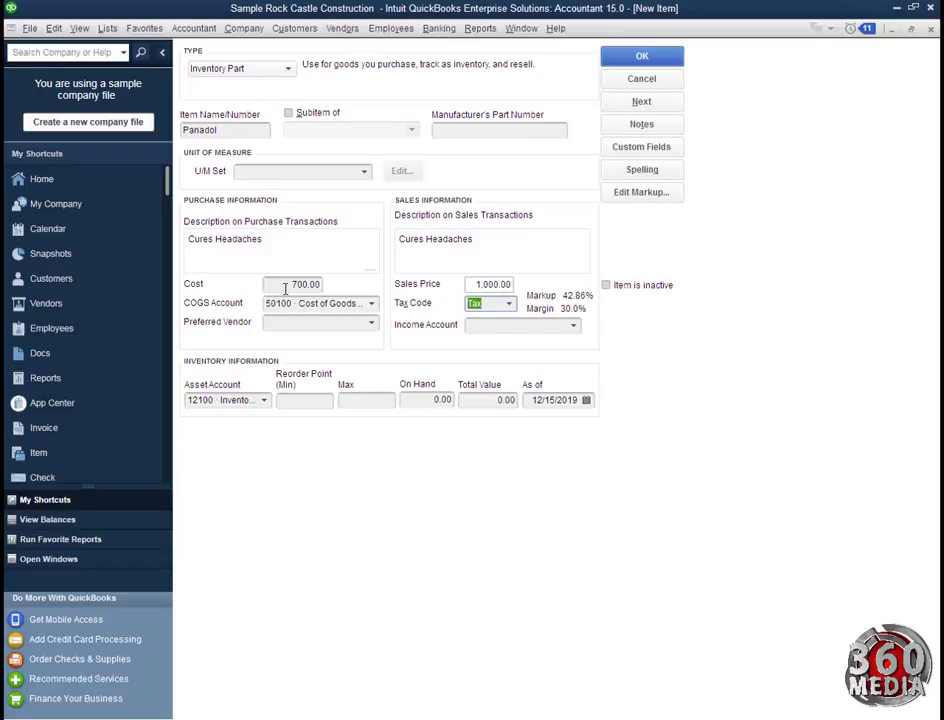
pyautogui.click(509, 304)
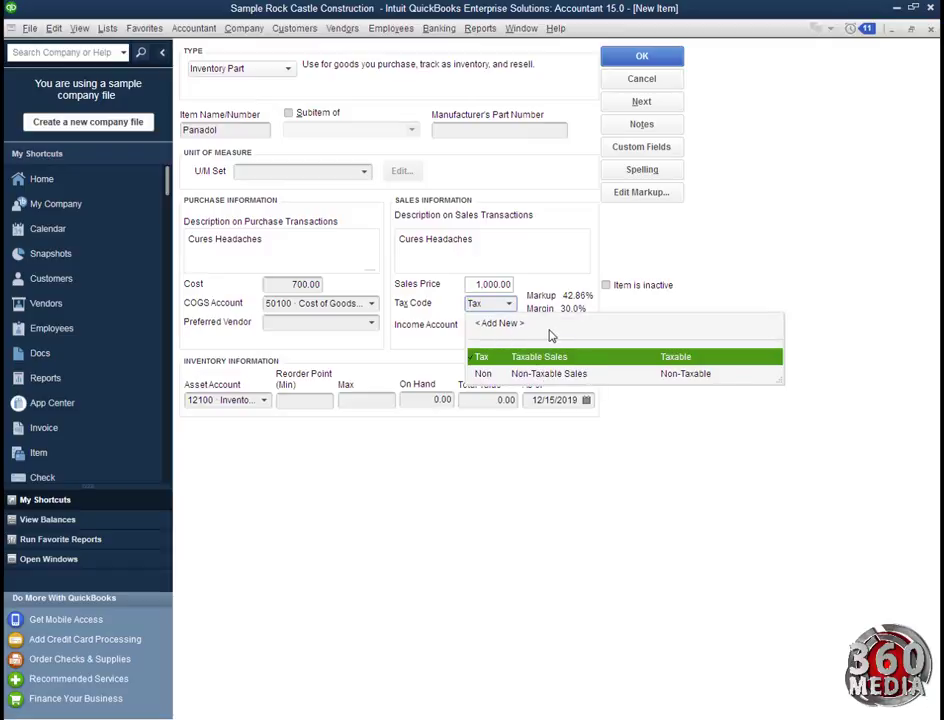
pyautogui.click(548, 372)
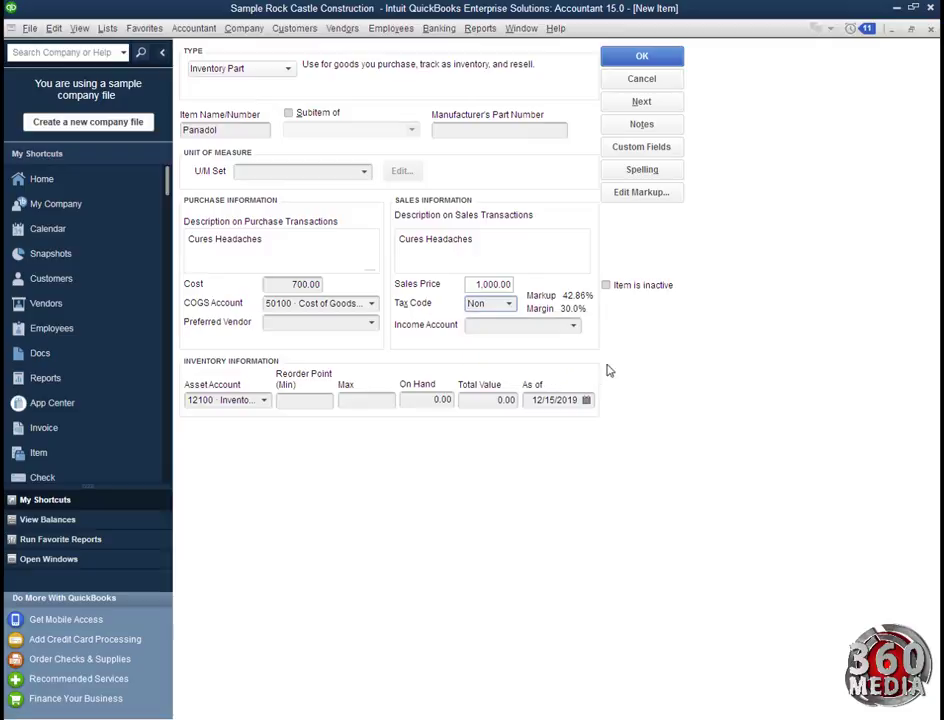
# Add a new income account named Sales Income, described as "Income from daily sales", as the item's income account.
pyautogui.click(573, 329)
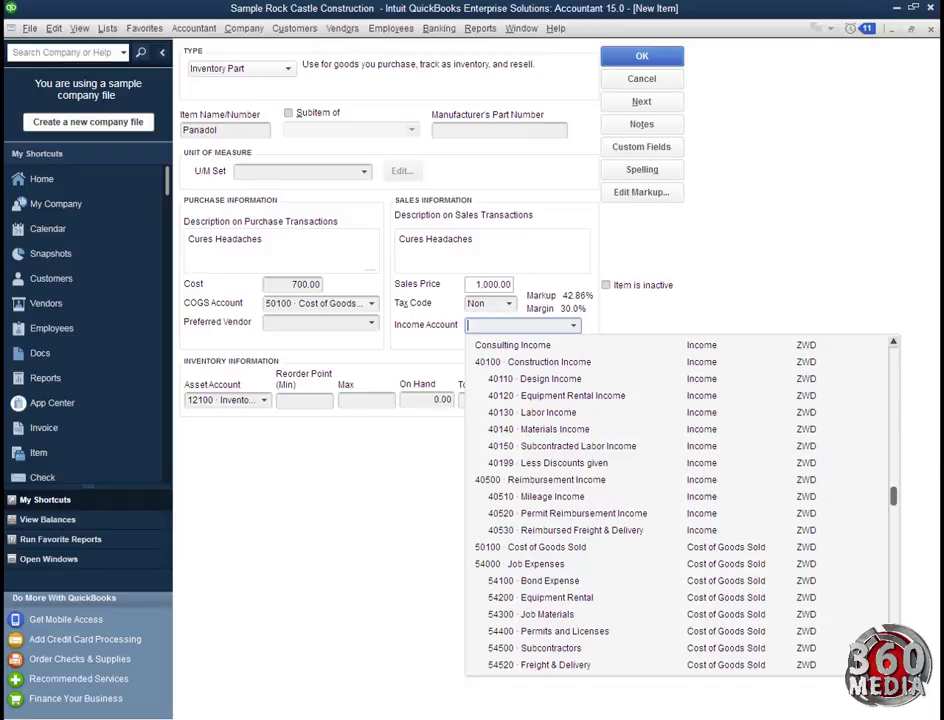
pyautogui.scroll(10, 885, 430)
pyautogui.scroll(7, 885, 430)
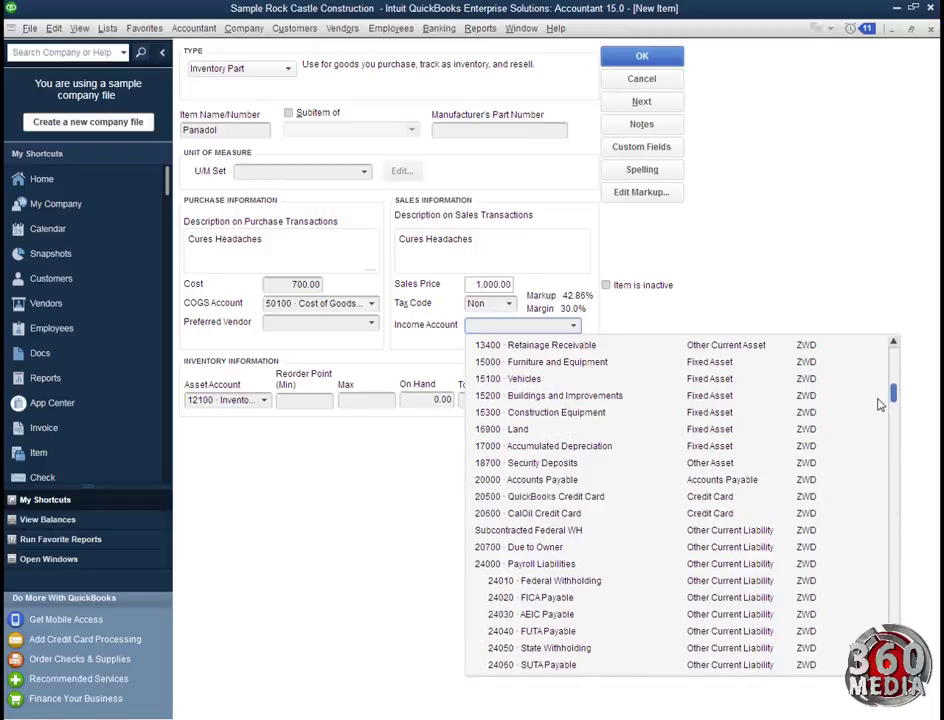
pyautogui.scroll(-4, 879, 379)
pyautogui.scroll(5, 832, 394)
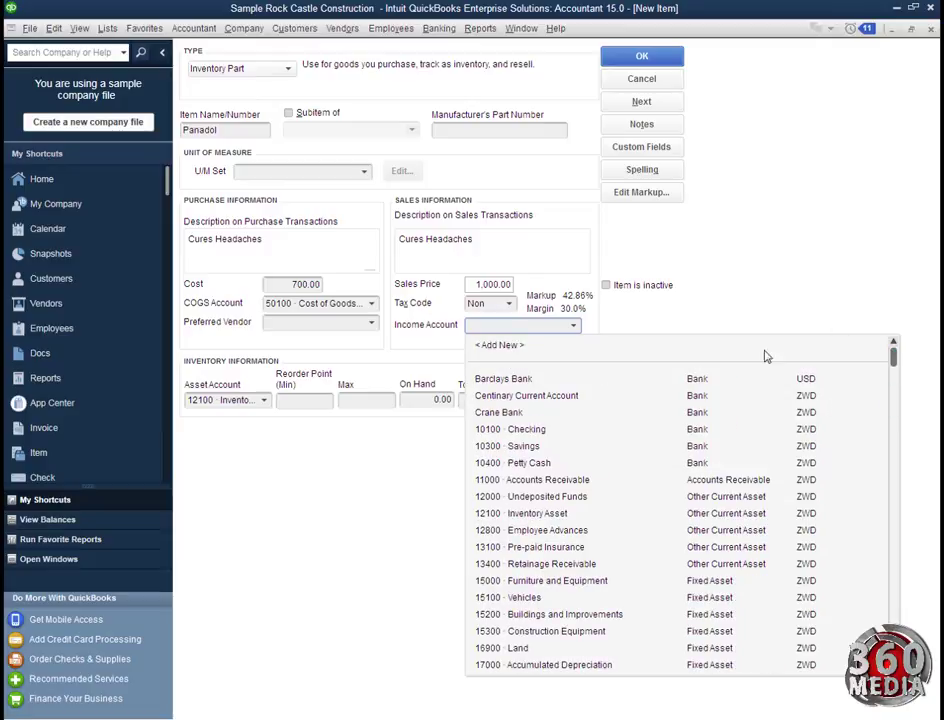
pyautogui.click(507, 349)
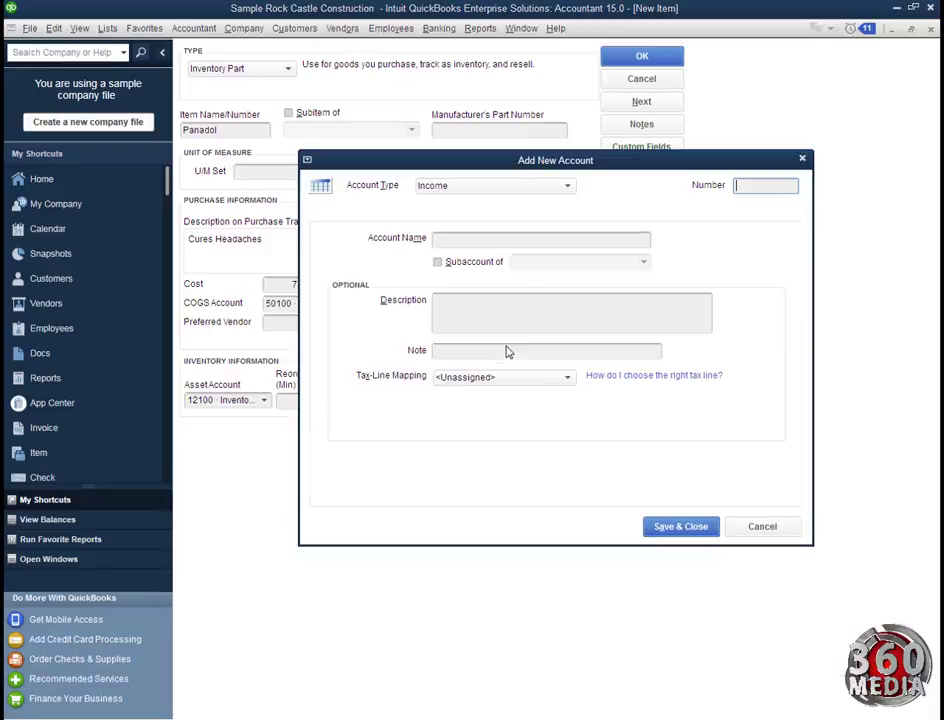
pyautogui.click(459, 240)
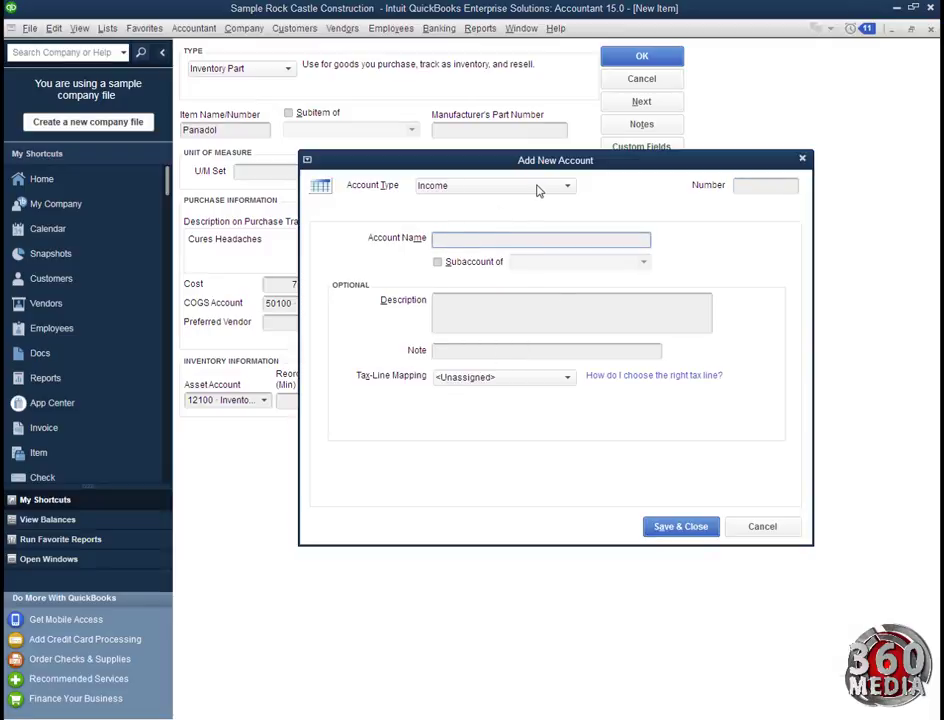
pyautogui.write('Sales Income')
pyautogui.click(496, 311)
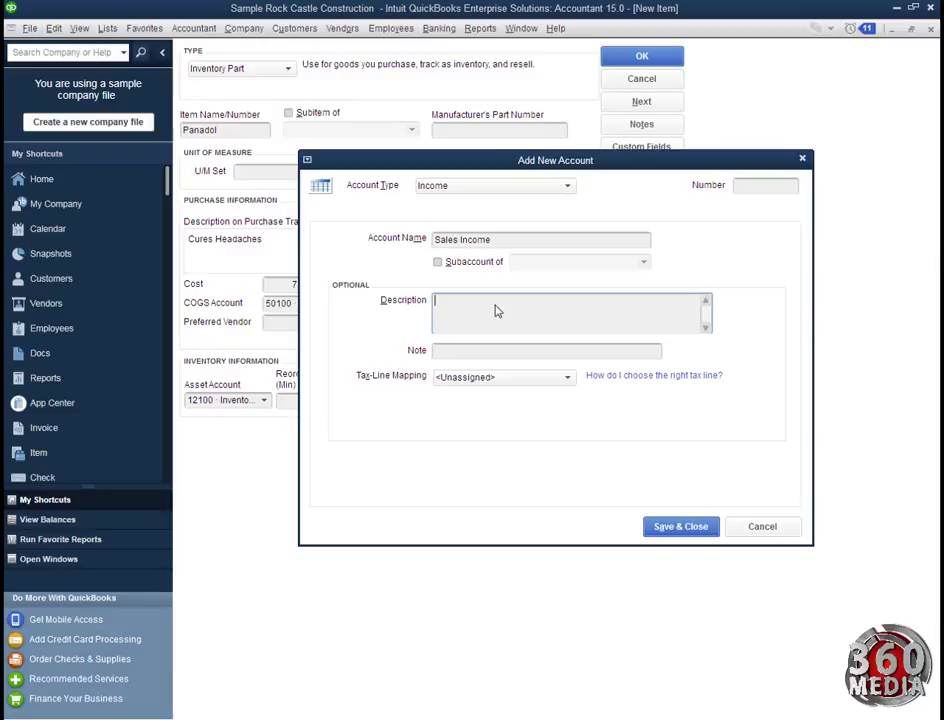
pyautogui.write('Income from daily sales')
pyautogui.click(670, 526)
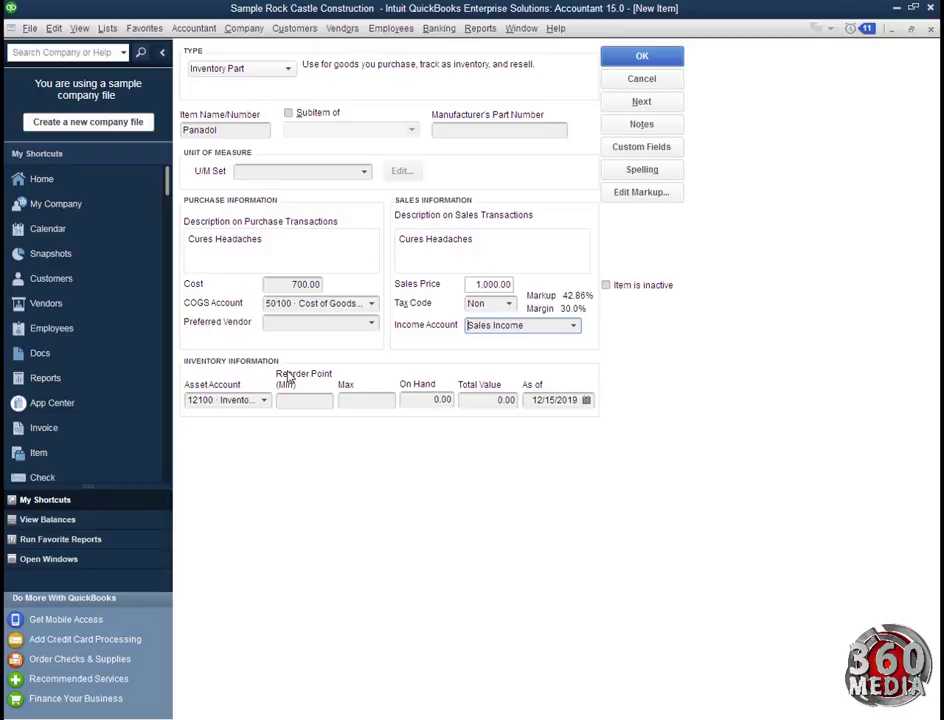
# Set the minimum reorder point to 19, quantity on hand to 200 and total value to 140,000, and save the item.
pyautogui.click(311, 398)
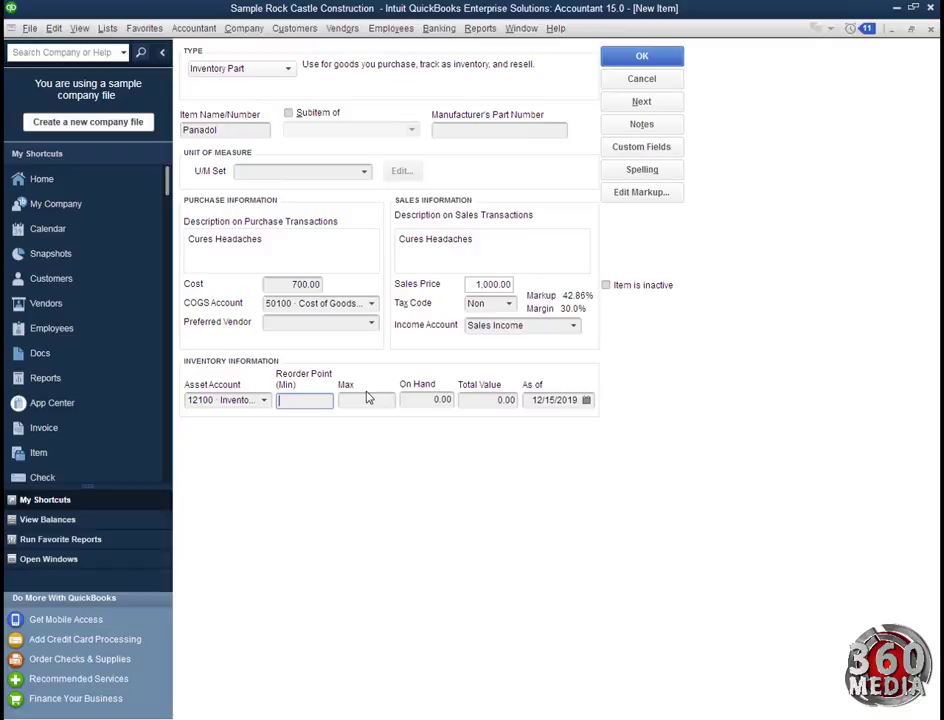
pyautogui.write('19')
pyautogui.click(367, 401)
pyautogui.click(432, 401)
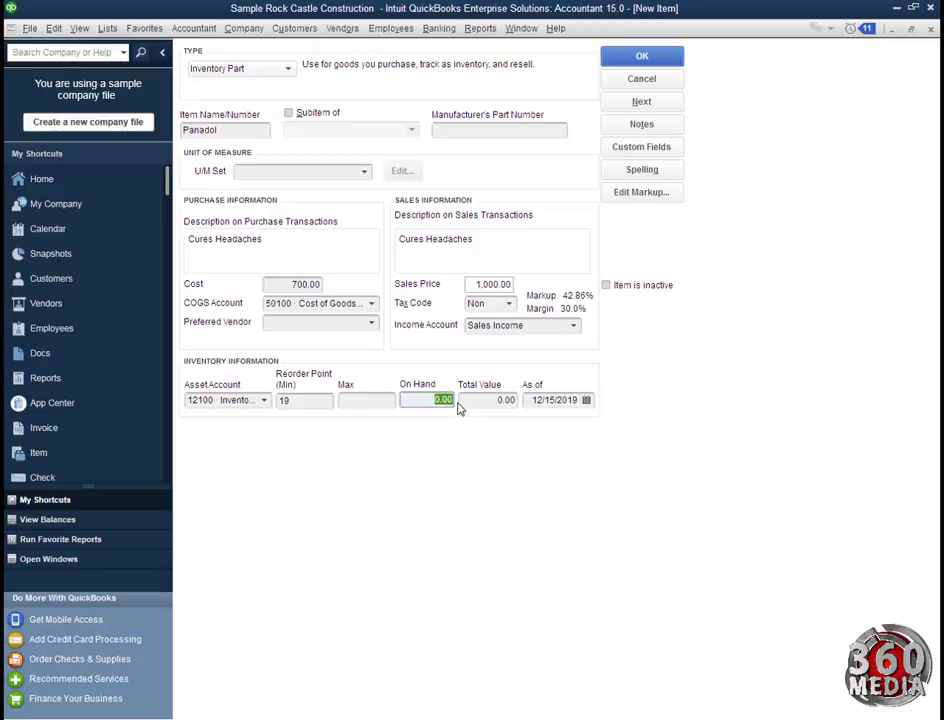
pyautogui.write('200')
pyautogui.click(483, 400)
pyautogui.write('14000')
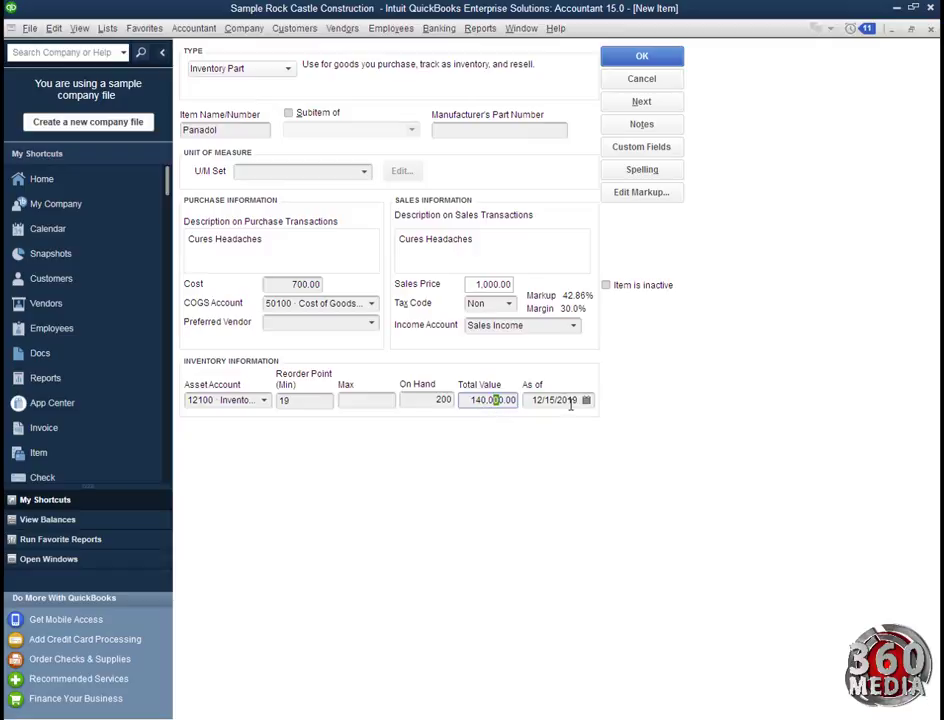
pyautogui.click(643, 64)
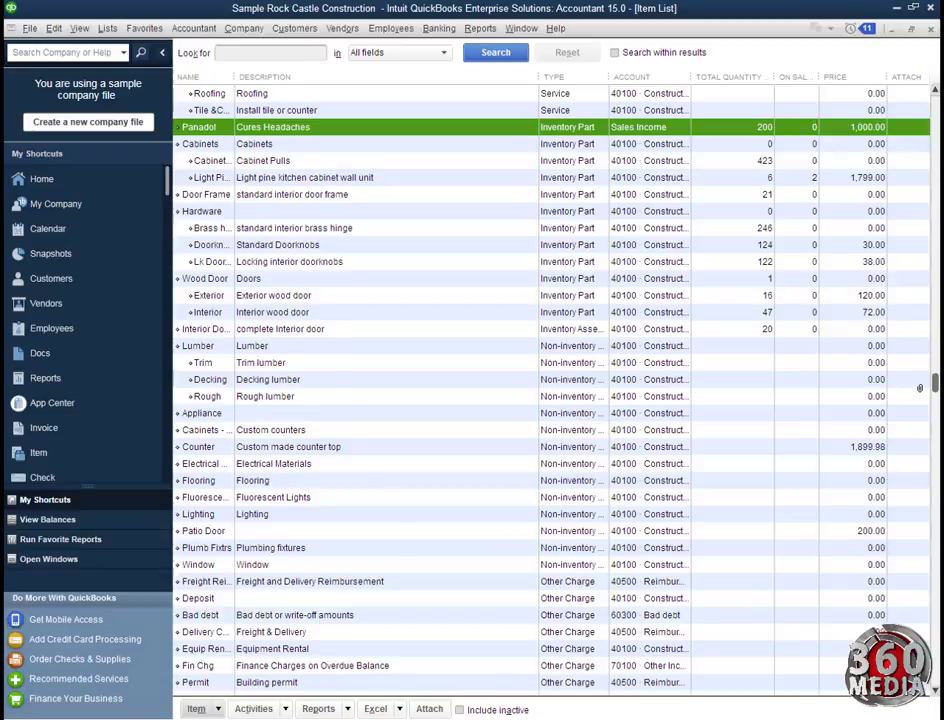
# Create another new item of type Service named Training.
pyautogui.click(217, 709)
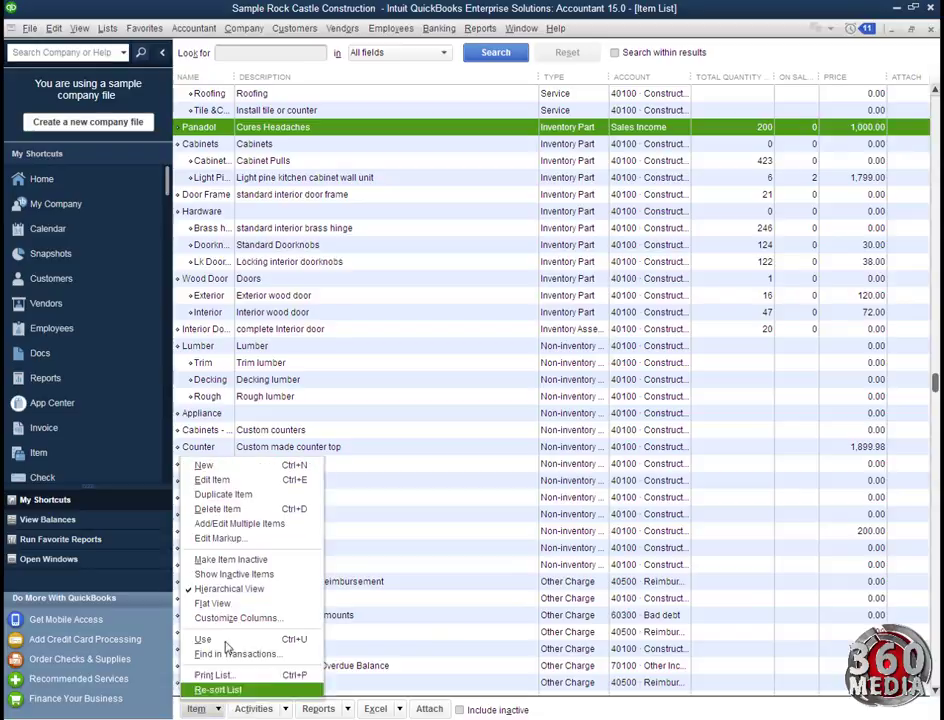
pyautogui.click(295, 467)
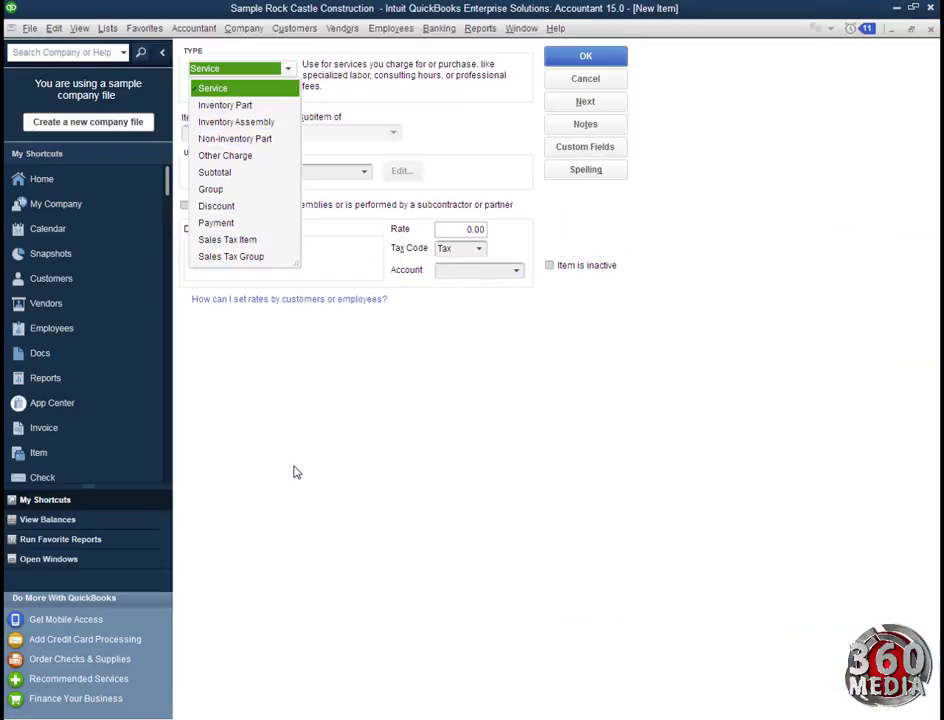
pyautogui.click(248, 91)
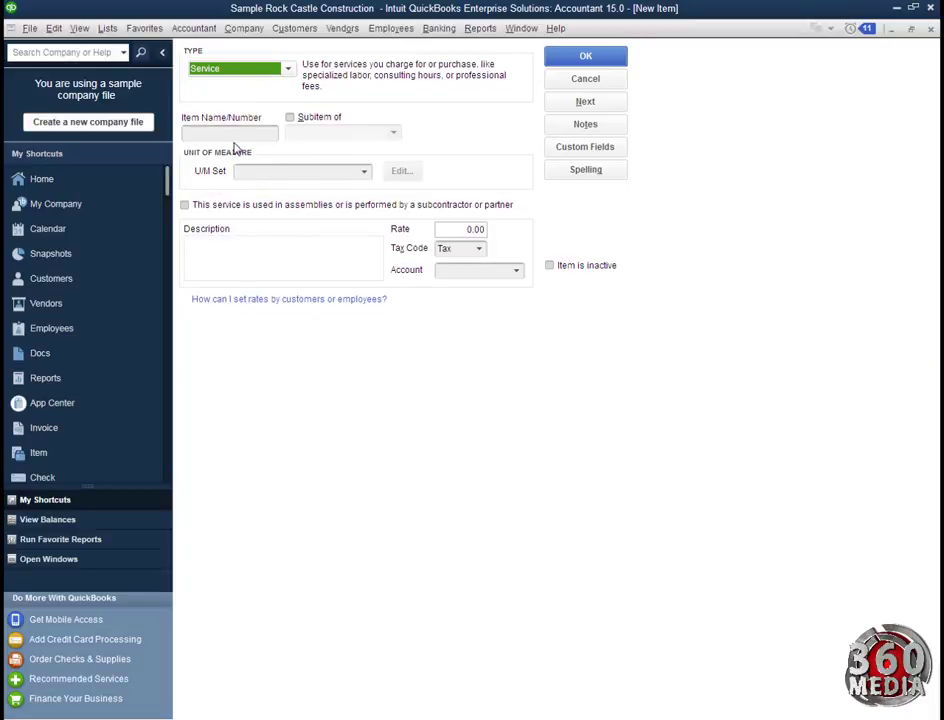
pyautogui.click(235, 134)
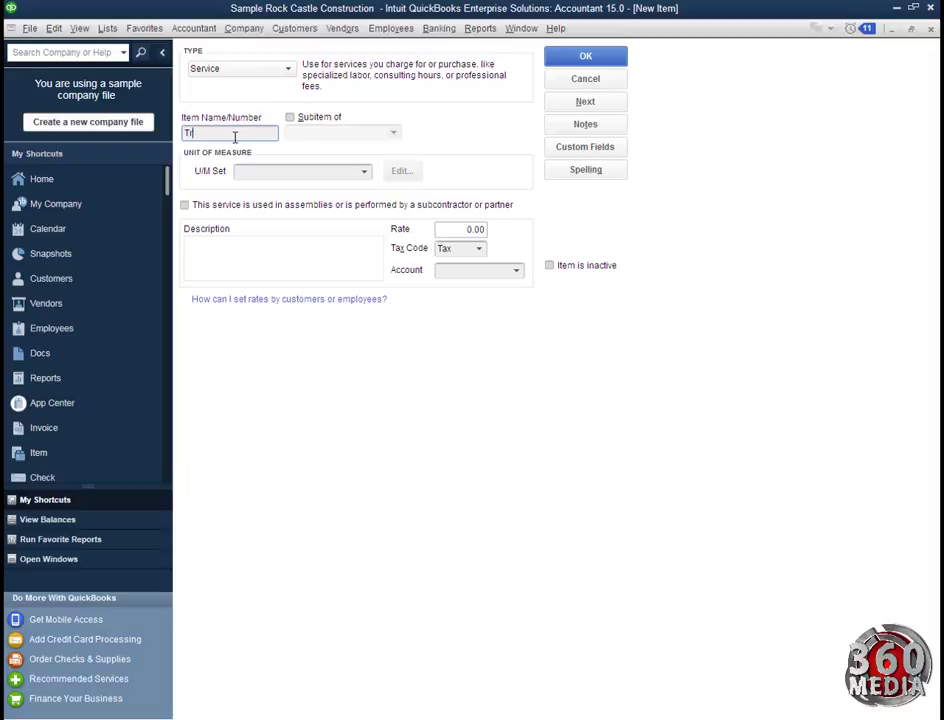
pyautogui.write('Training')
pyautogui.click(277, 172)
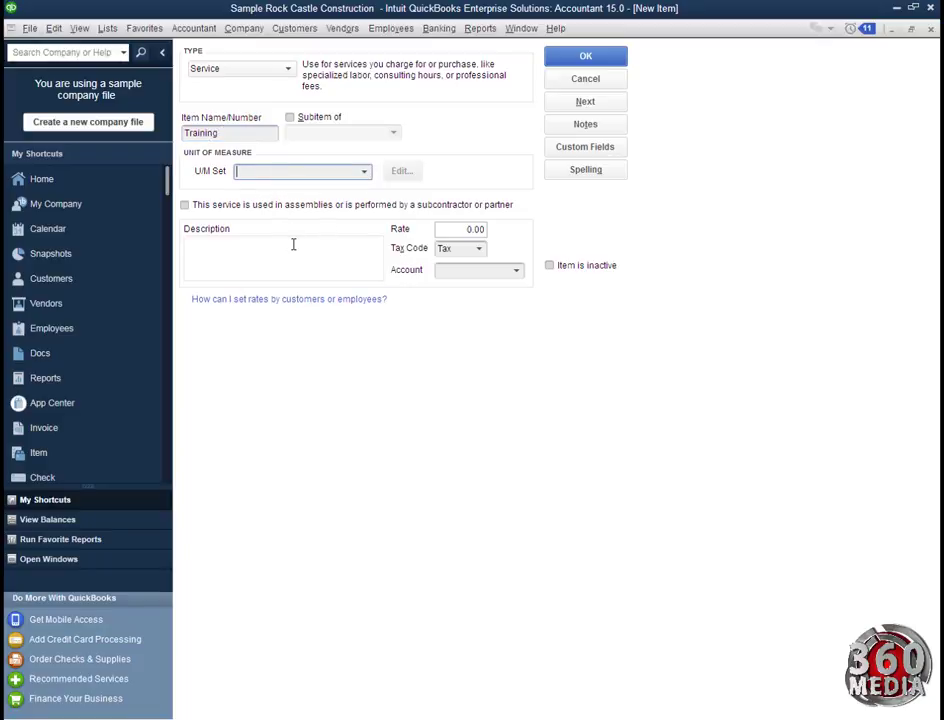
# Describe the service item as "Training in health management" and set its rate to 4,000,000.
pyautogui.click(229, 259)
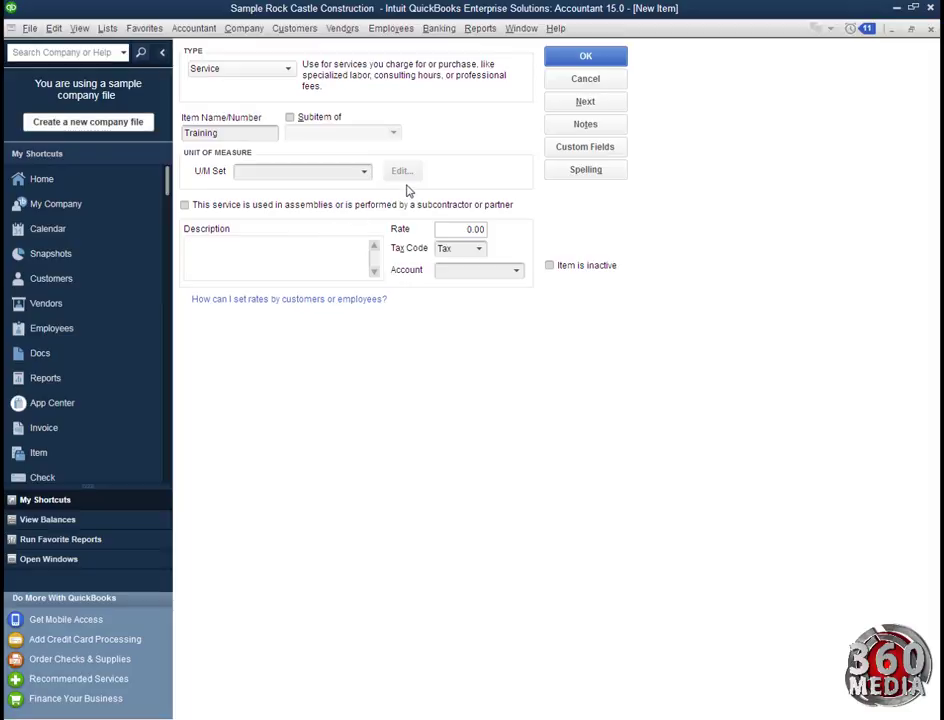
pyautogui.write('Training in health management')
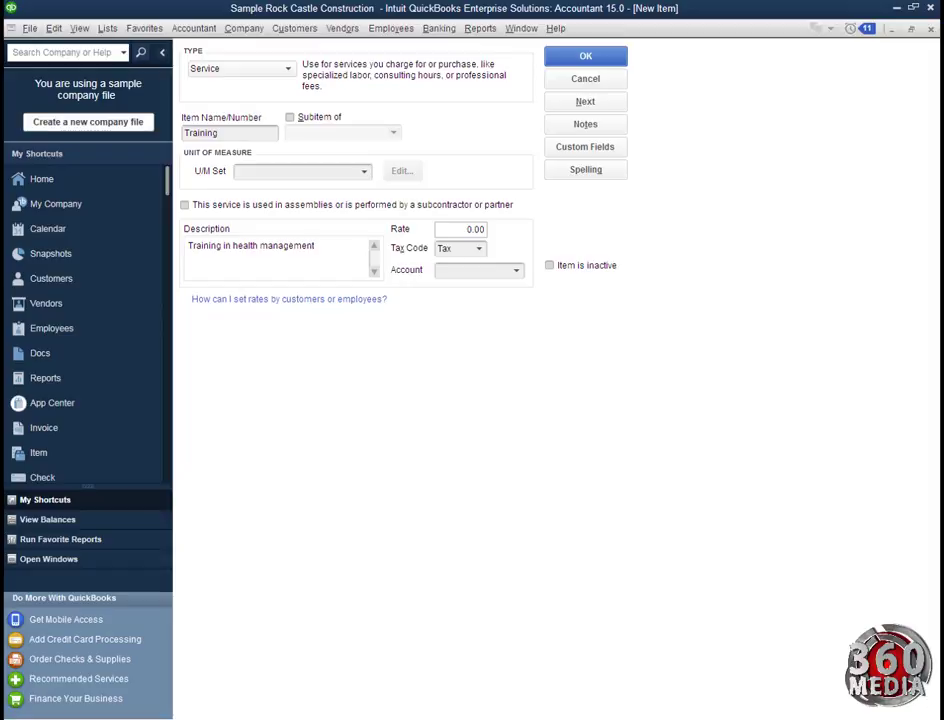
pyautogui.click(448, 229)
pyautogui.write('4000000')
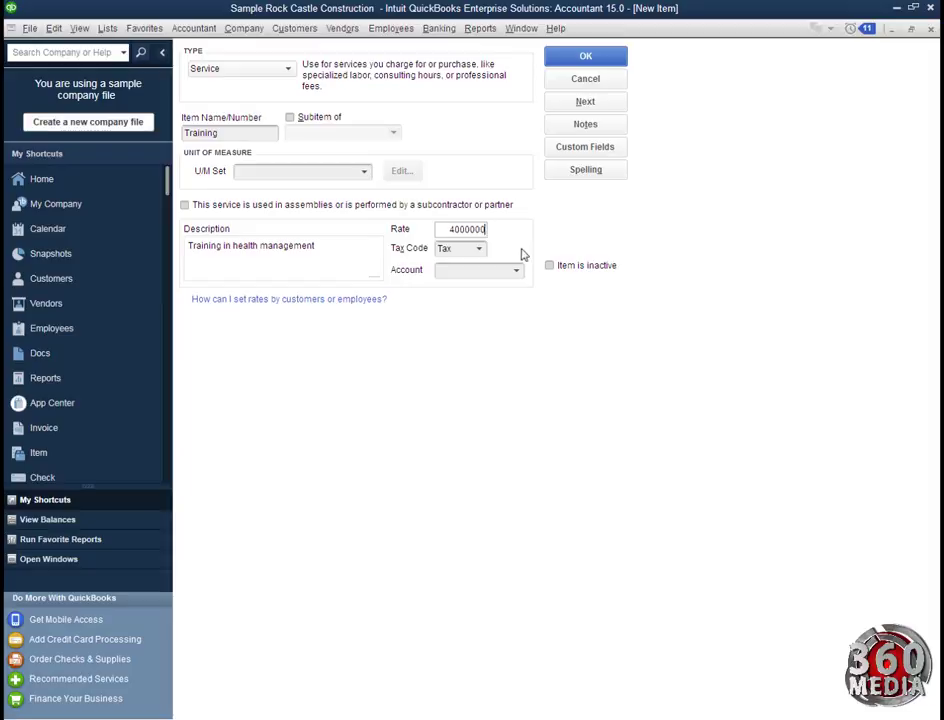
# Set the Training item's tax code to Non and its account to Sales Income, and save the item.
pyautogui.click(512, 268)
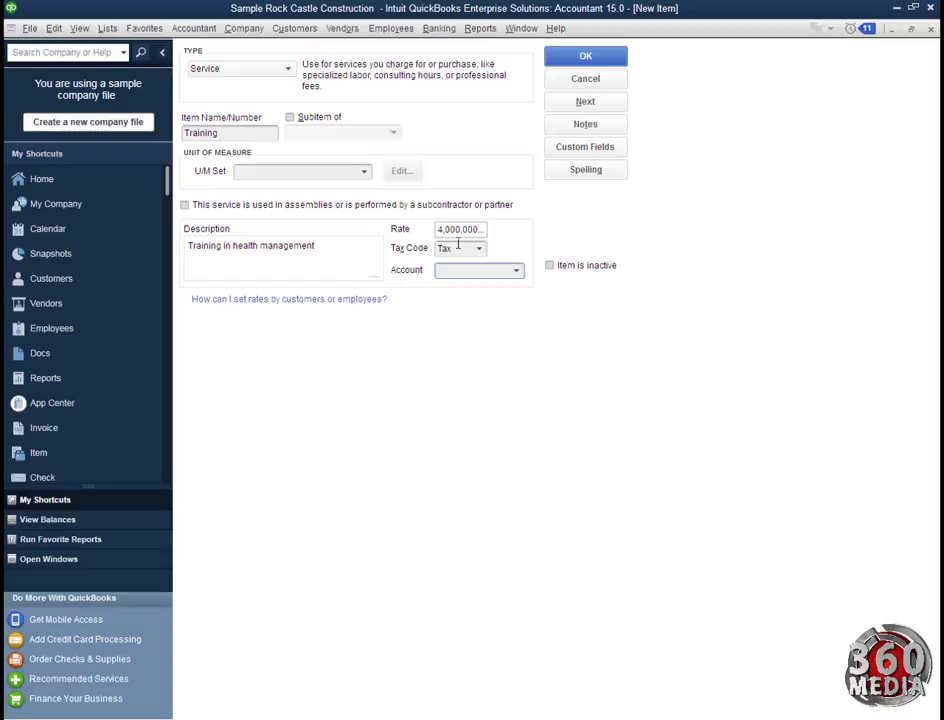
pyautogui.click(479, 248)
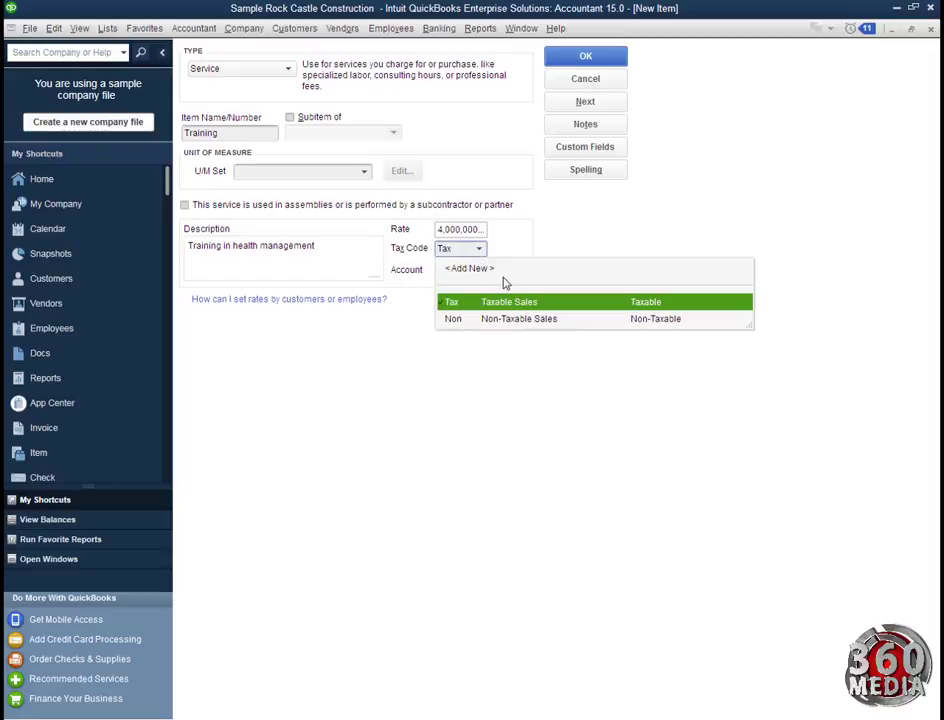
pyautogui.click(502, 320)
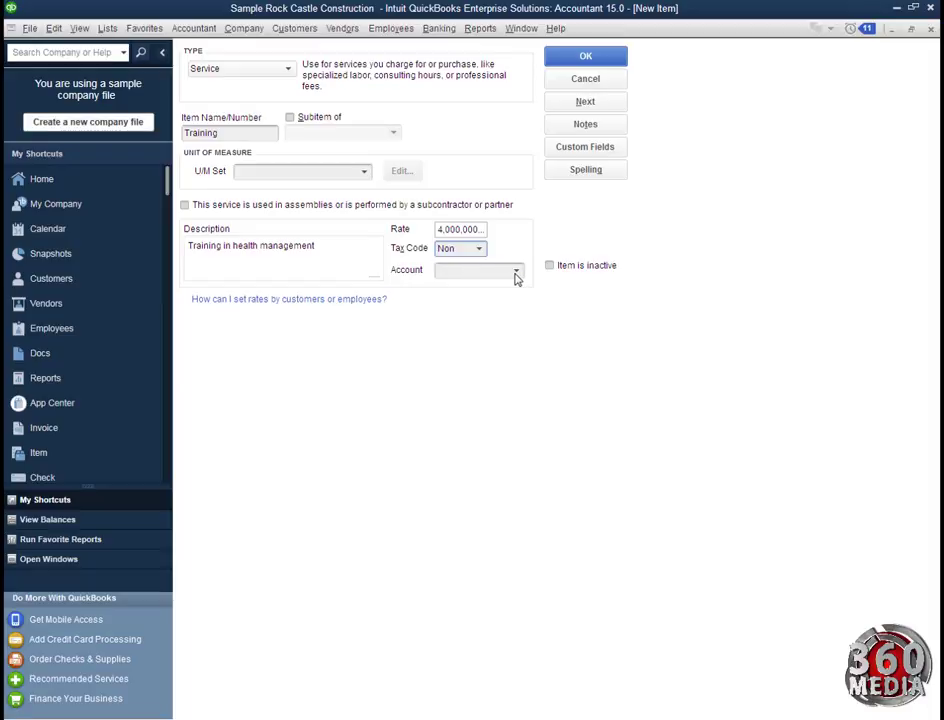
pyautogui.click(516, 276)
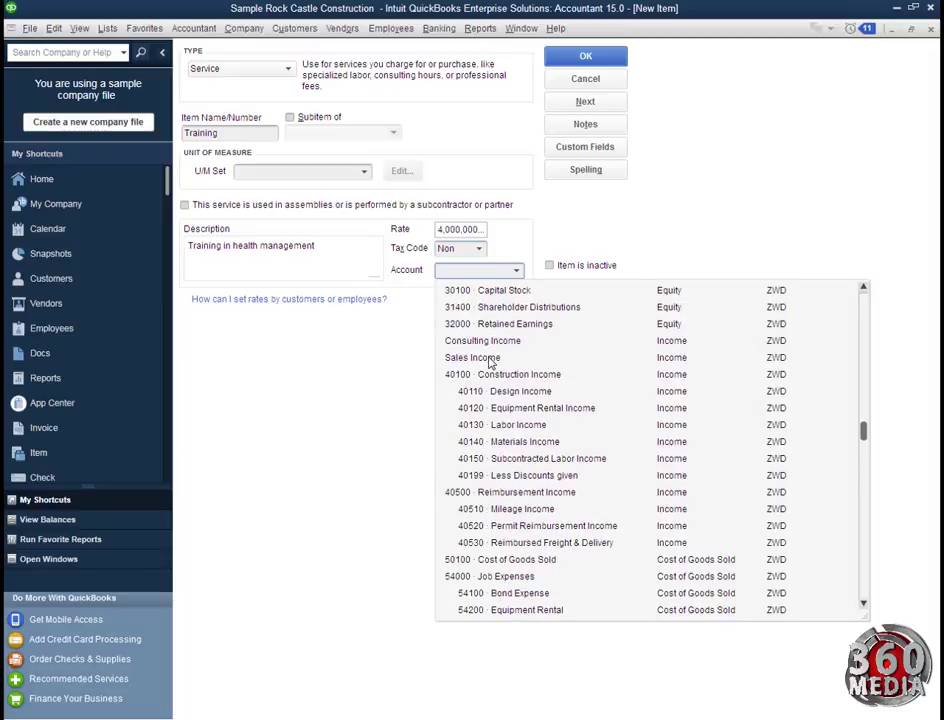
pyautogui.click(488, 359)
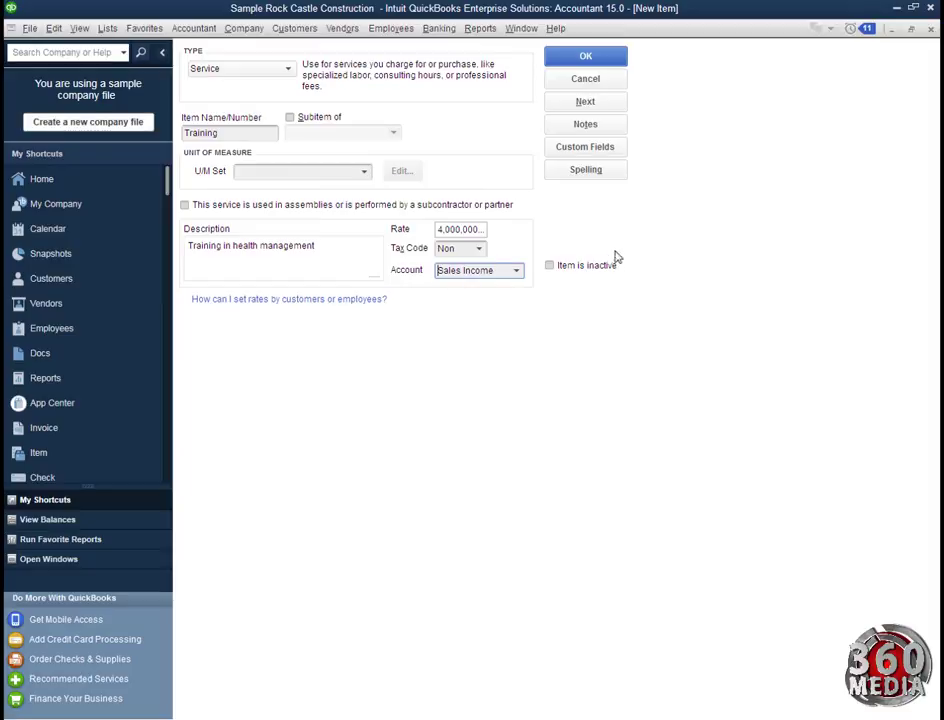
pyautogui.click(615, 58)
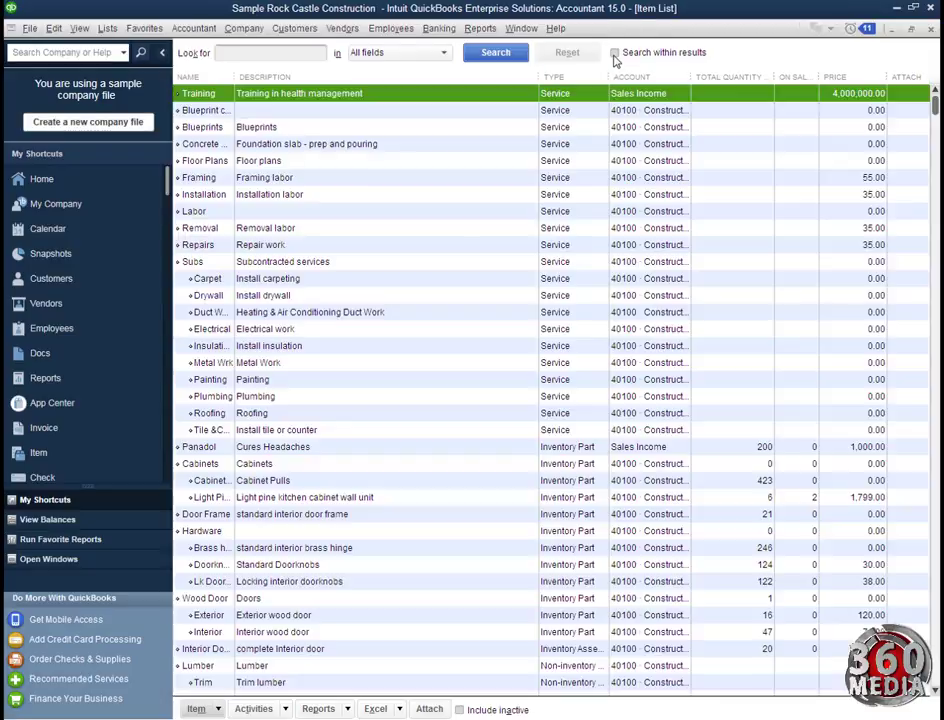
# Create a new Non-inventory Part item named Staples with the description "For the office work".
pyautogui.click(198, 709)
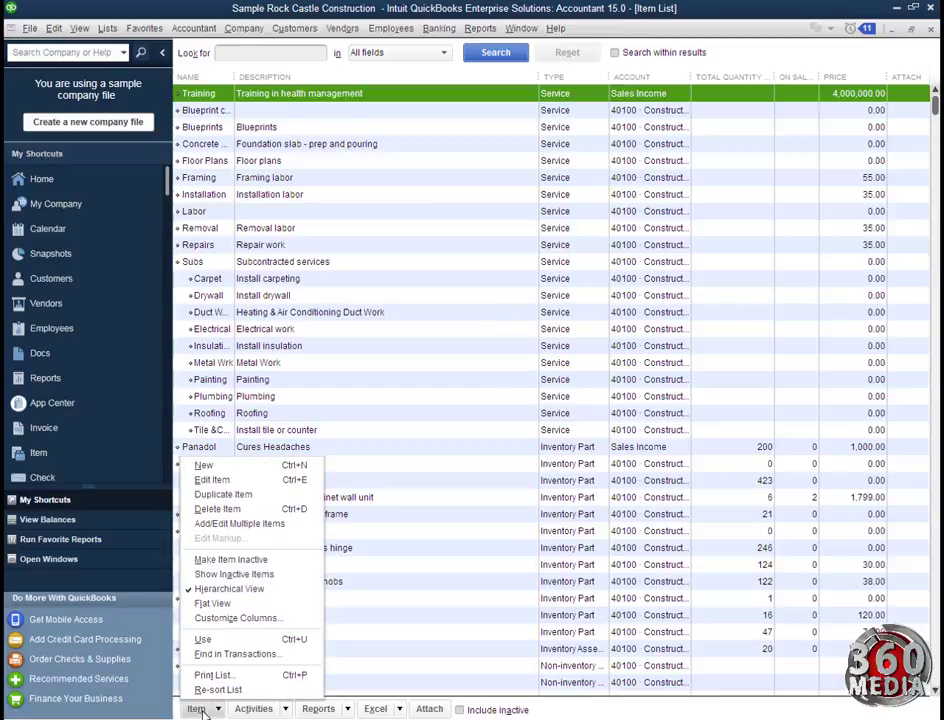
pyautogui.click(205, 465)
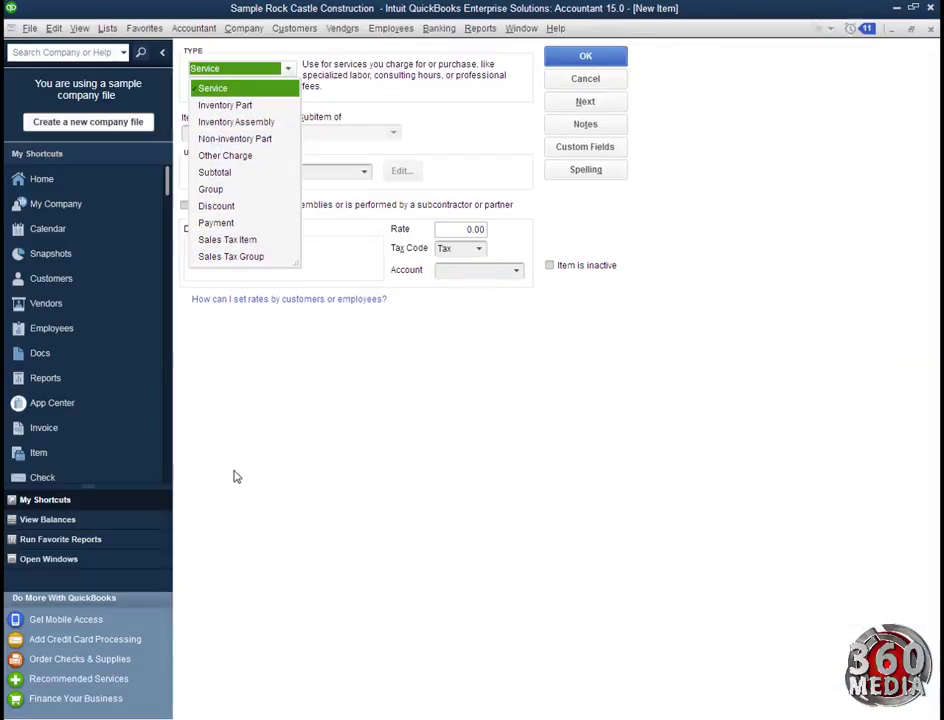
pyautogui.click(265, 140)
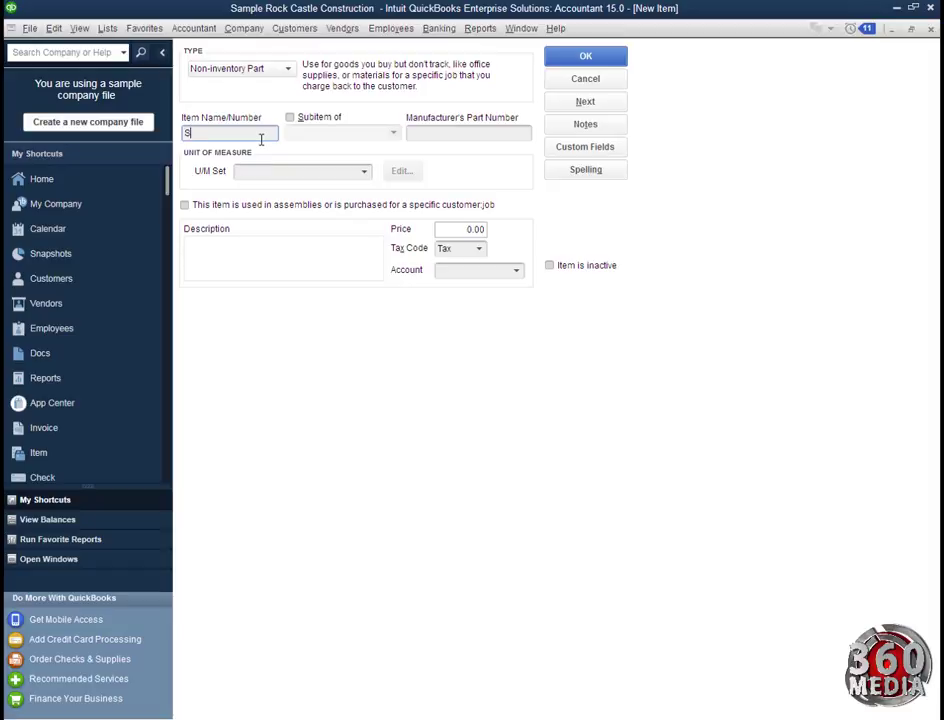
pyautogui.write('Staples')
pyautogui.click(283, 242)
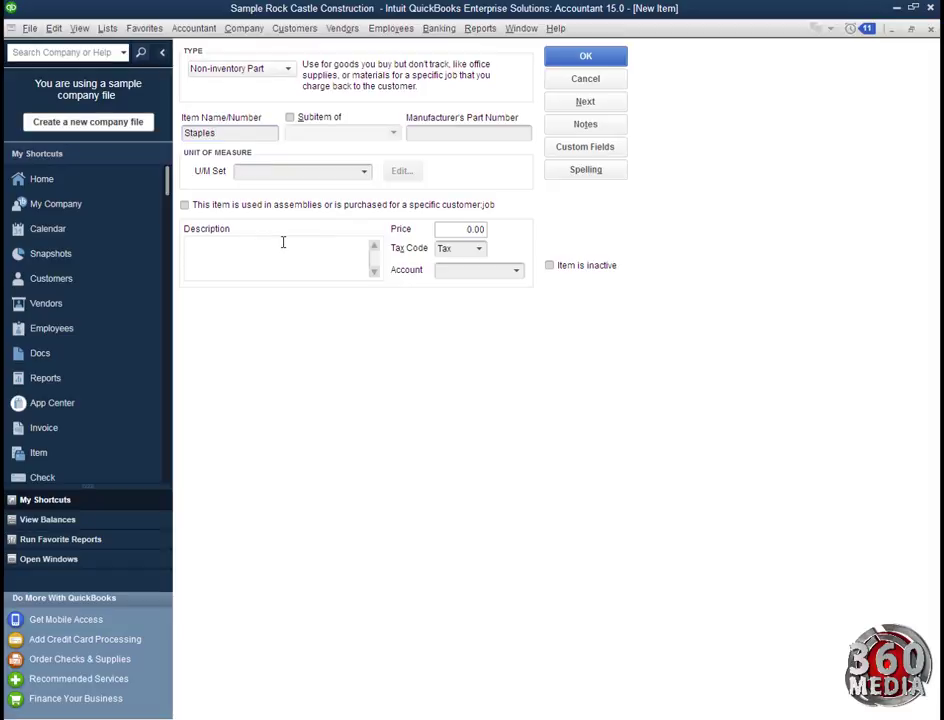
pyautogui.write('For the office work')
# Give the Staples item a price of 7,000, tax code Non and the Office Supplies account, and save it.
pyautogui.click(478, 231)
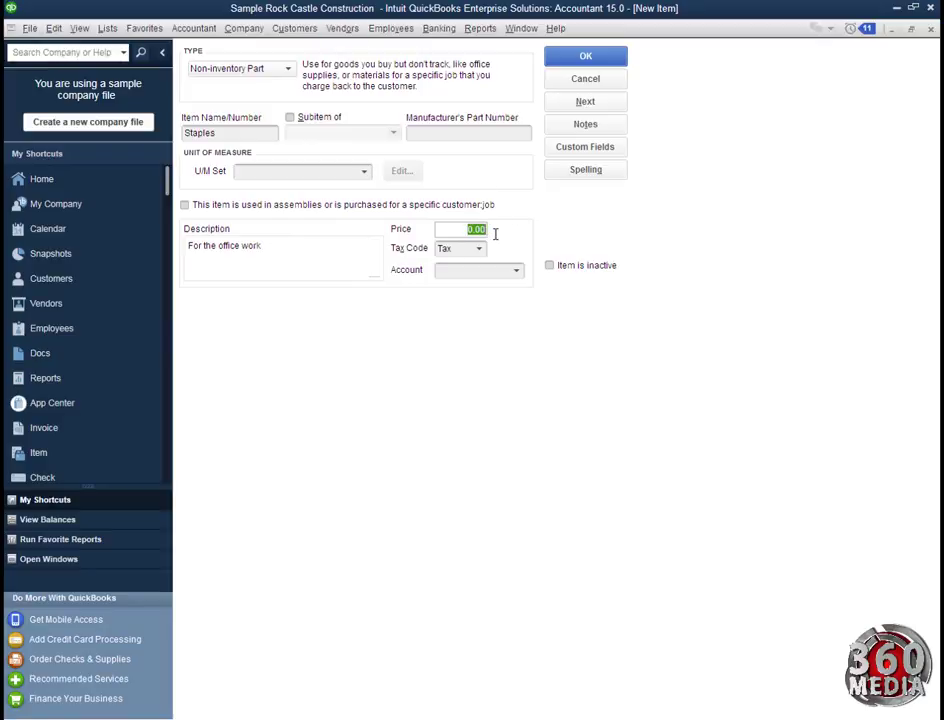
pyautogui.write('7000')
pyautogui.click(479, 249)
pyautogui.click(493, 322)
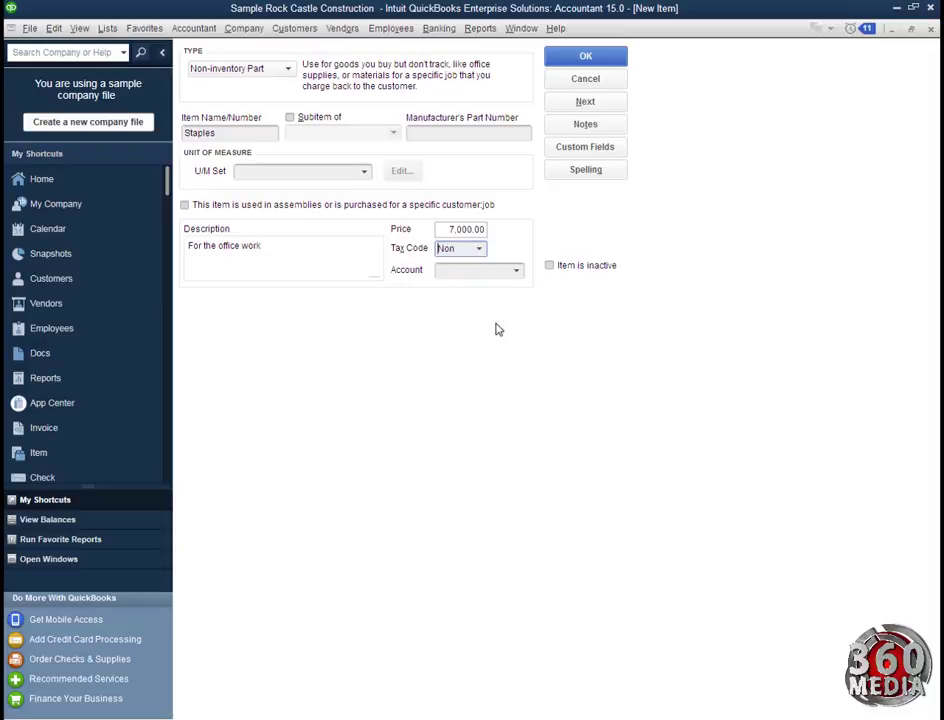
pyautogui.click(519, 270)
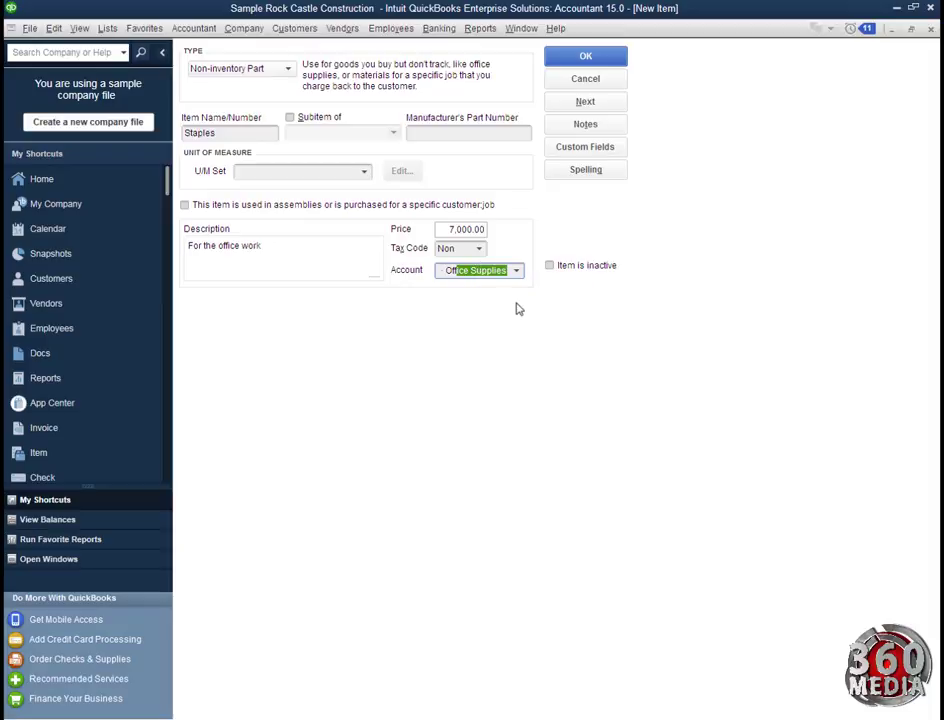
pyautogui.click(598, 57)
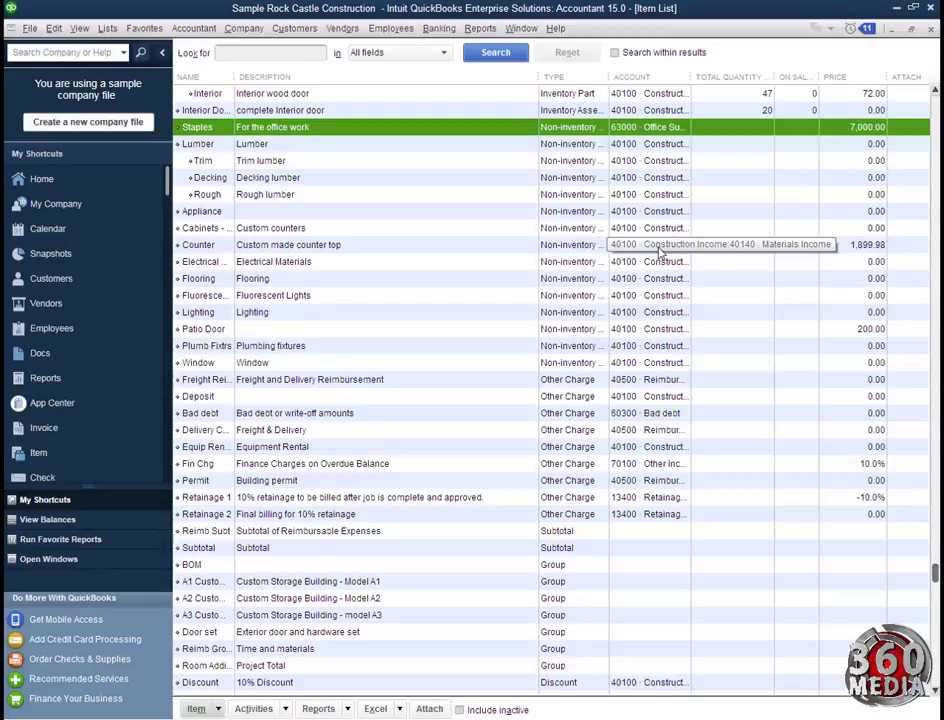